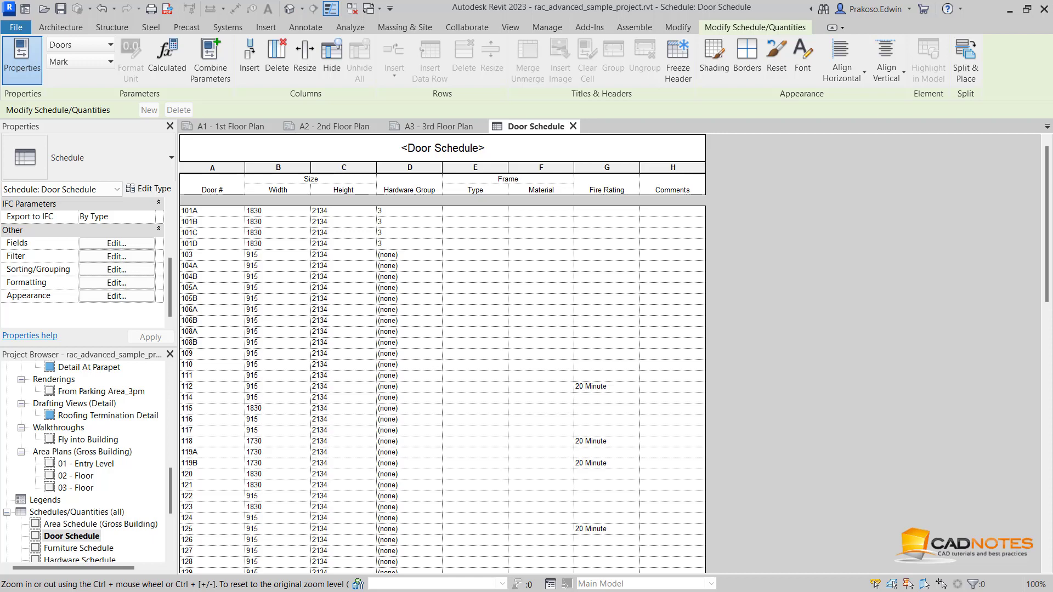
Step: Add Level to the Door Schedule fields and move all existing fields below it
{"action": "left_click", "coordinate": [113, 257]}
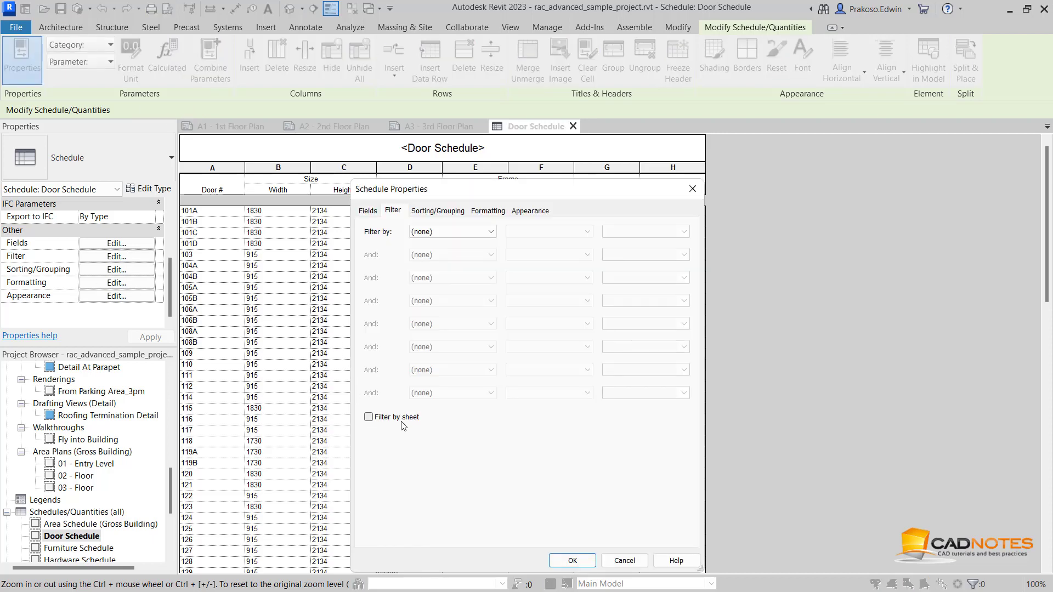
{"action": "left_click", "coordinate": [624, 559]}
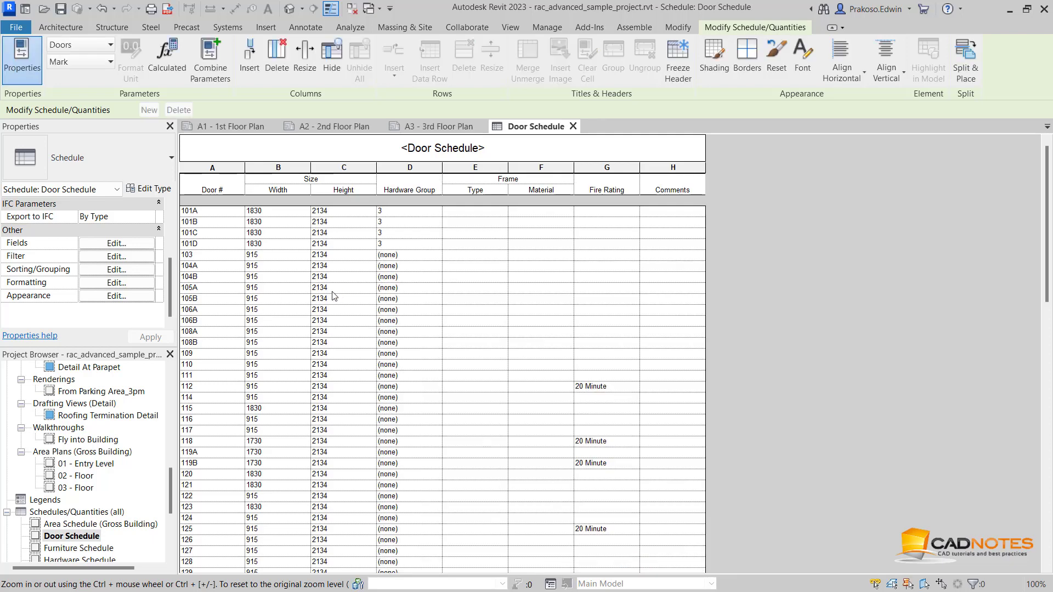
{"action": "left_click", "coordinate": [107, 244]}
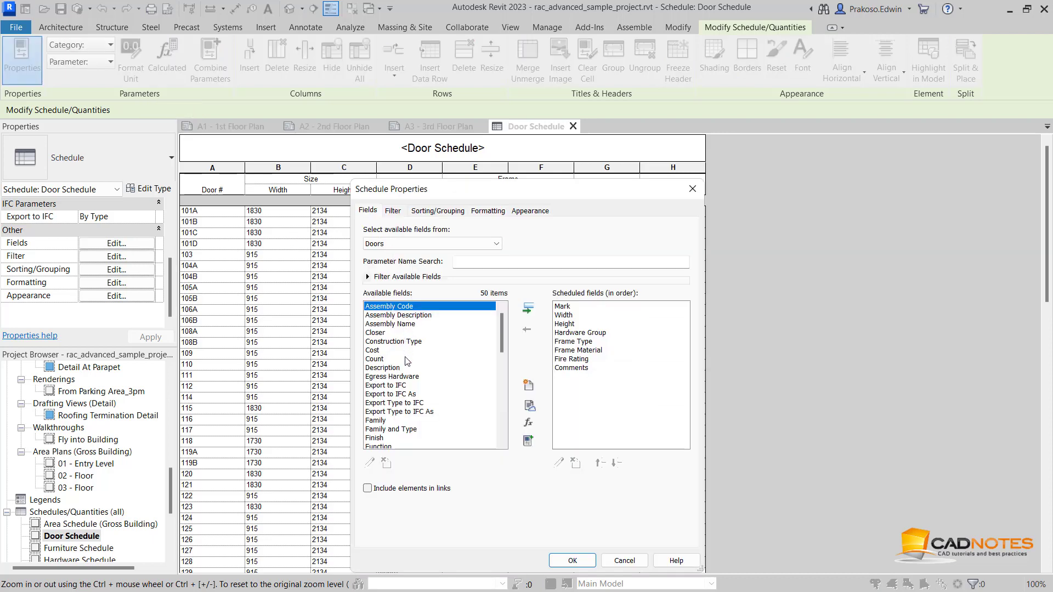
{"action": "left_click", "coordinate": [396, 404]}
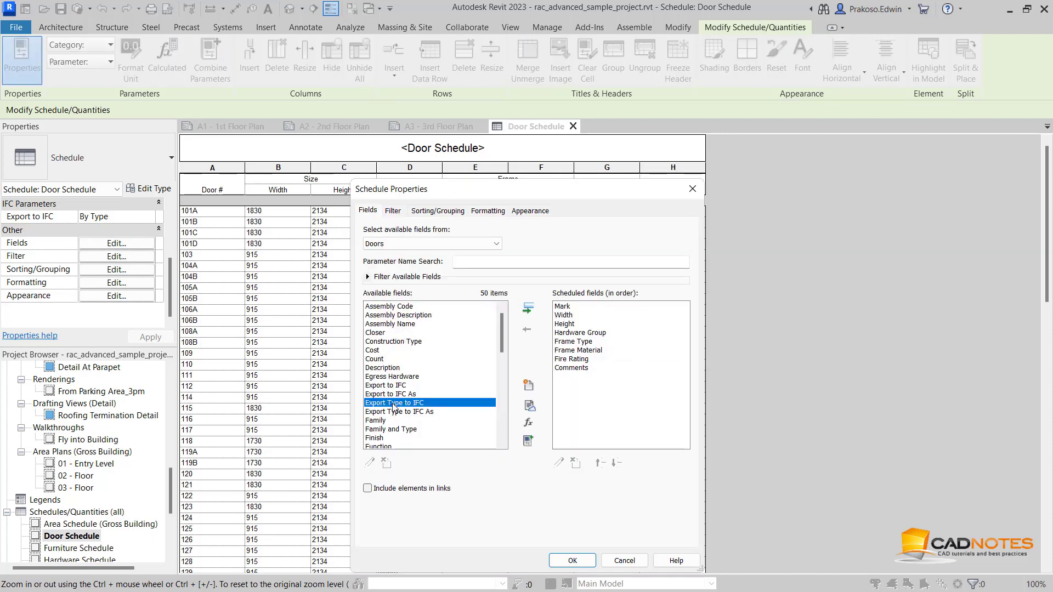
{"action": "key", "text": "l"}
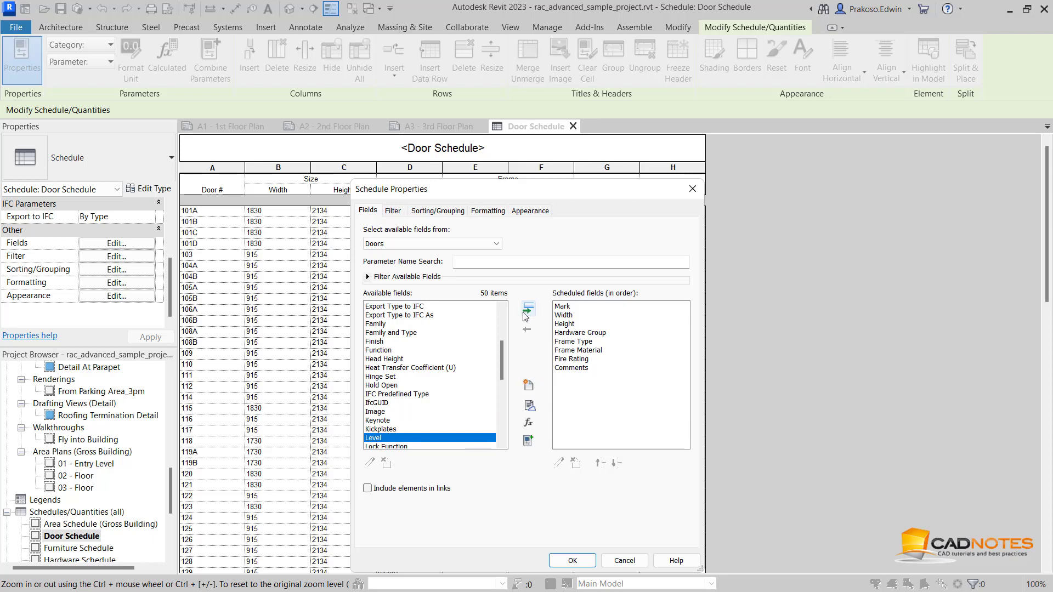
{"action": "left_click", "coordinate": [528, 308]}
{"action": "left_click", "coordinate": [572, 368]}
{"action": "left_click", "coordinate": [574, 306], "text": "shift"}
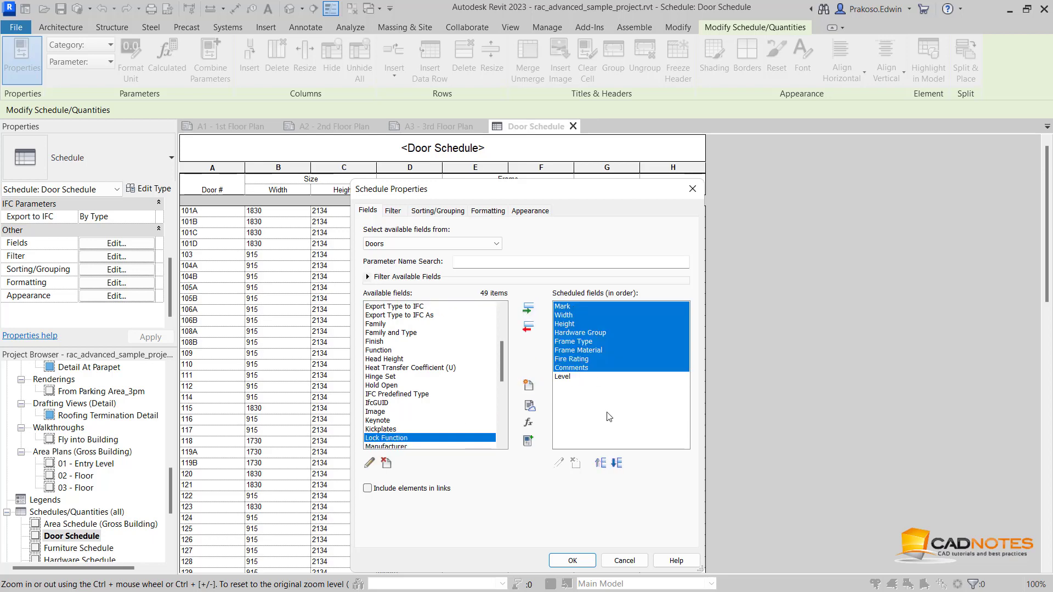
{"action": "left_click", "coordinate": [617, 462]}
{"action": "left_click", "coordinate": [571, 560]}
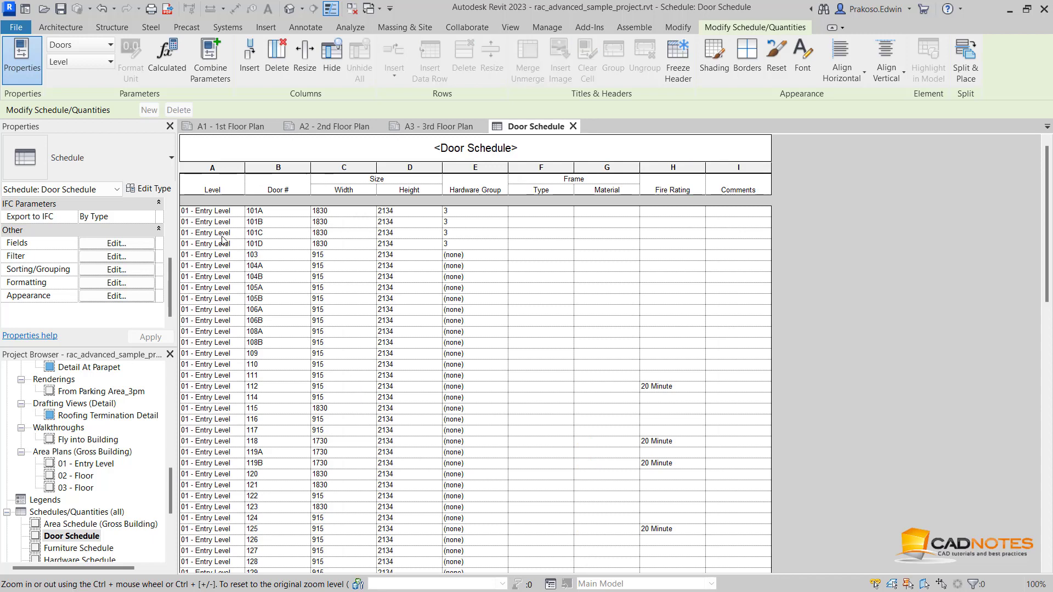
{"action": "scroll", "coordinate": [222, 240], "scroll_direction": "down", "scroll_amount": 3}
{"action": "scroll", "coordinate": [222, 240], "scroll_direction": "down", "scroll_amount": 5}
{"action": "scroll", "coordinate": [228, 456], "scroll_direction": "down", "scroll_amount": 5}
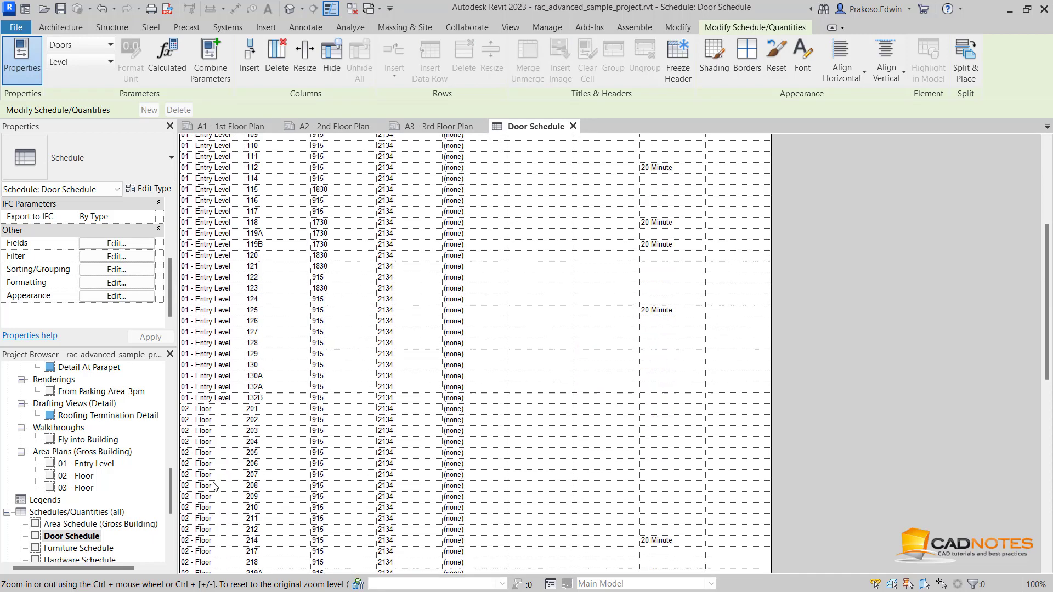
{"action": "scroll", "coordinate": [210, 449], "scroll_direction": "down", "scroll_amount": 5}
{"action": "scroll", "coordinate": [226, 425], "scroll_direction": "down", "scroll_amount": 2}
{"action": "scroll", "coordinate": [232, 482], "scroll_direction": "down", "scroll_amount": 1}
{"action": "scroll", "coordinate": [247, 554], "scroll_direction": "down", "scroll_amount": 1}
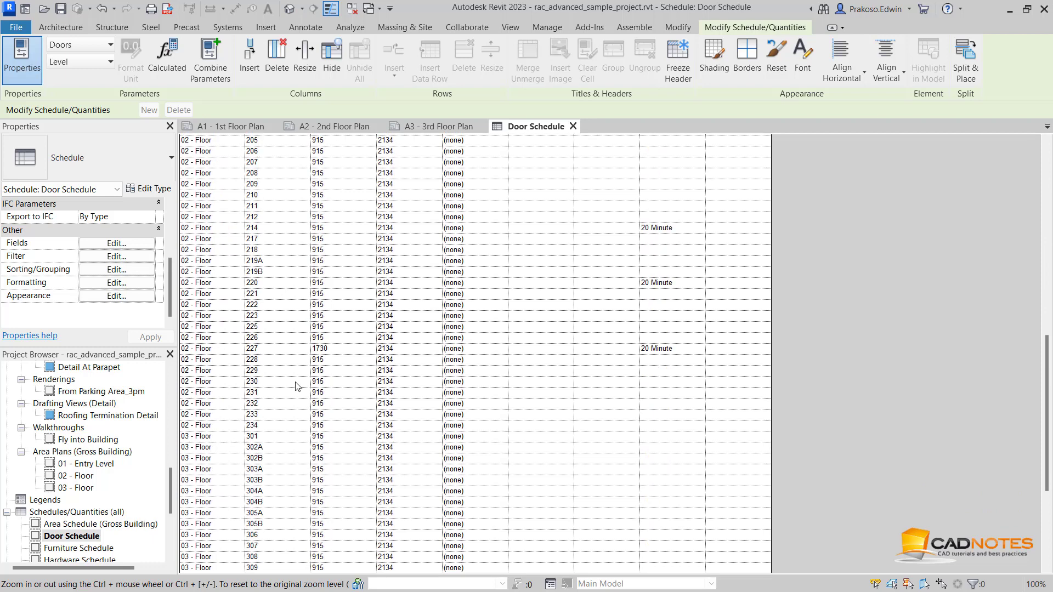
{"action": "scroll", "coordinate": [316, 391], "scroll_direction": "up", "scroll_amount": 5}
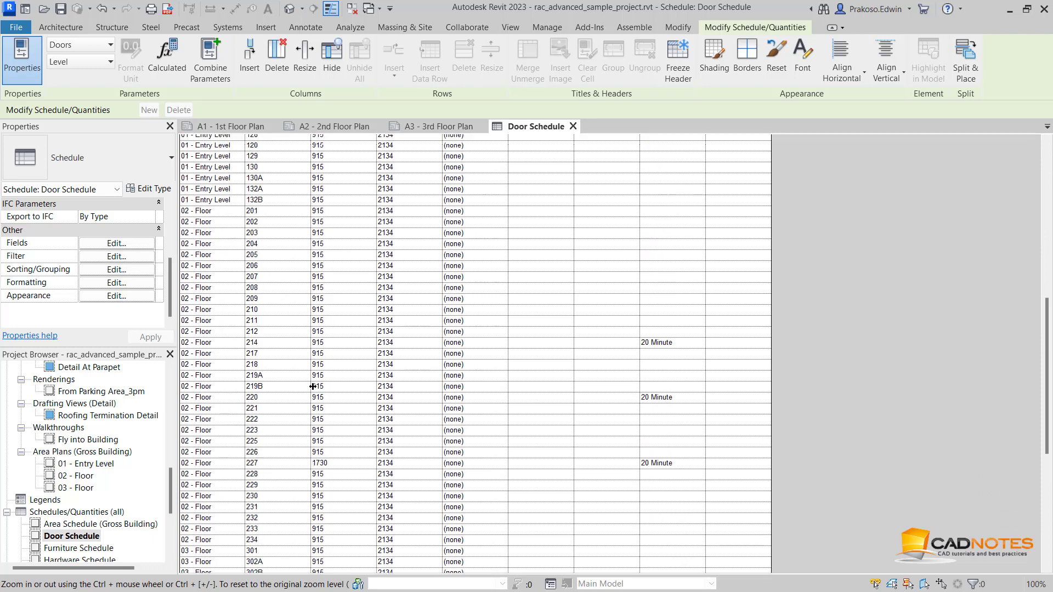
{"action": "scroll", "coordinate": [314, 388], "scroll_direction": "up", "scroll_amount": 5}
{"action": "scroll", "coordinate": [313, 387], "scroll_direction": "up", "scroll_amount": 5}
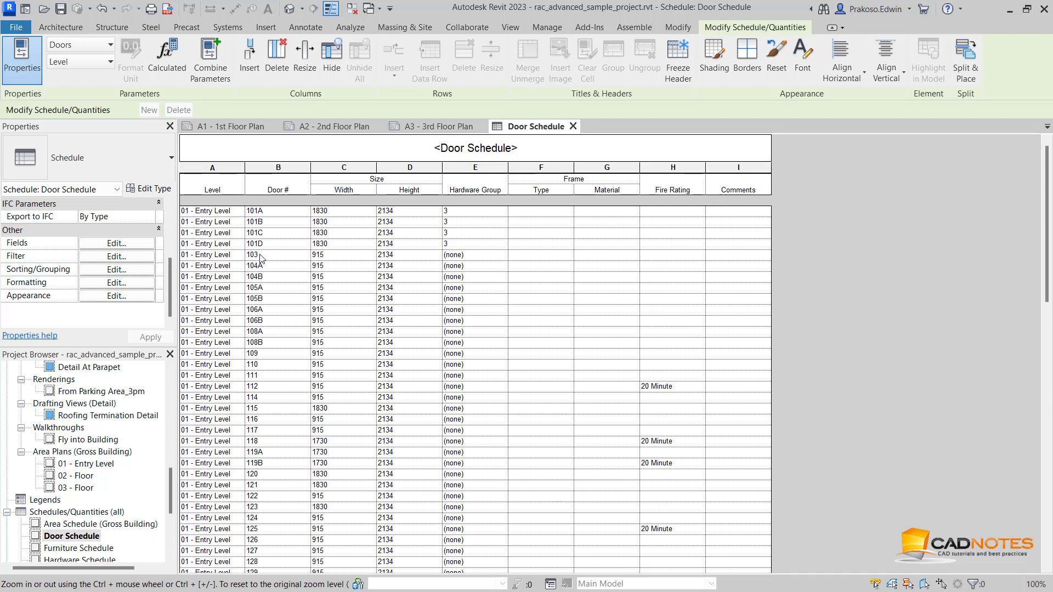
Step: Enable Filter by sheet in the Door Schedule filter, leaving Filter by as (none)
{"action": "left_click", "coordinate": [117, 257]}
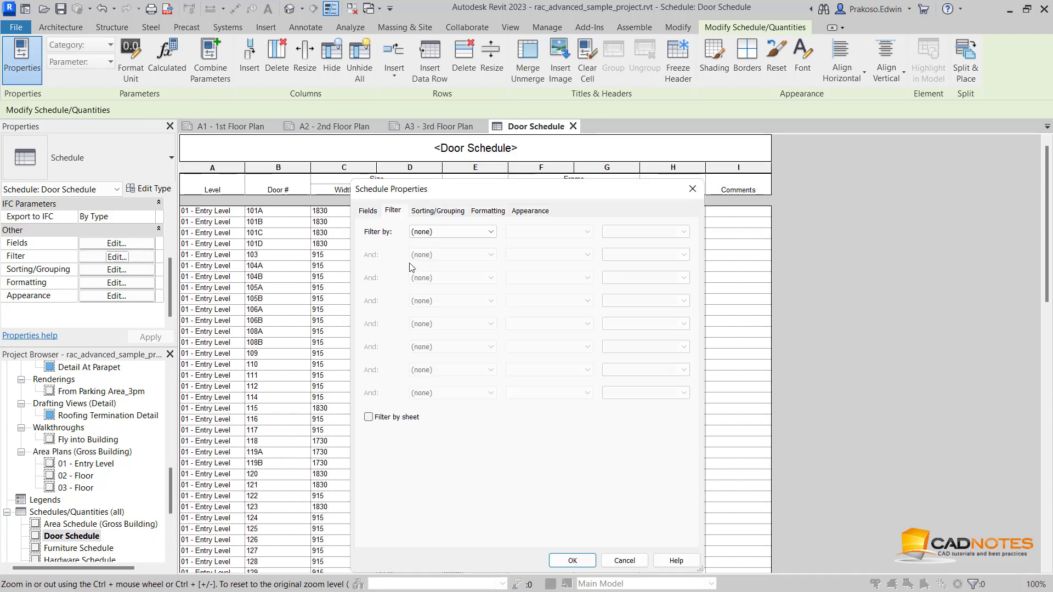
{"action": "left_click", "coordinate": [443, 232]}
{"action": "left_click", "coordinate": [420, 251]}
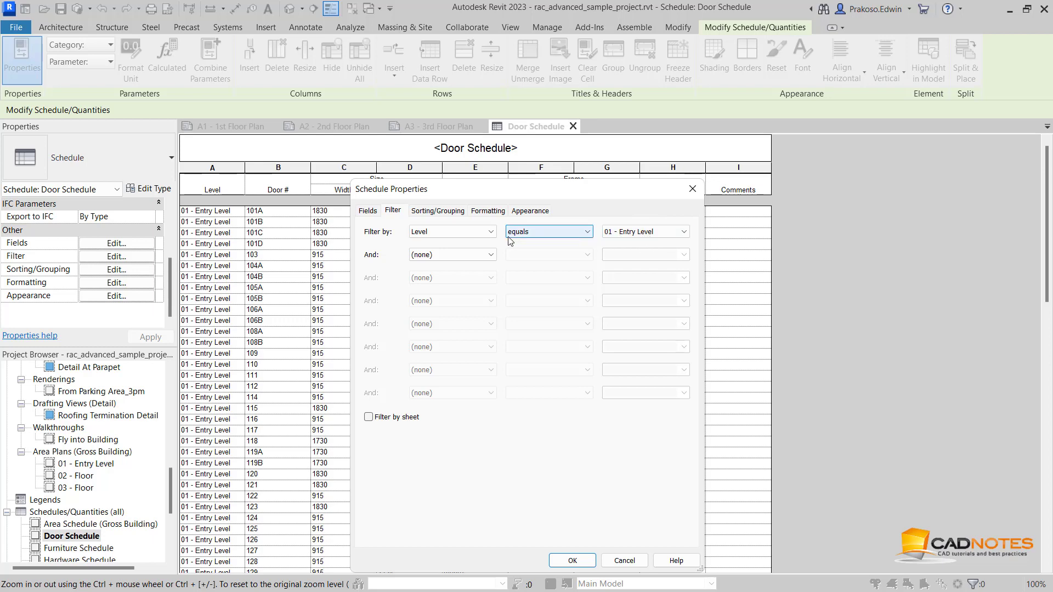
{"action": "left_click", "coordinate": [474, 231]}
{"action": "left_click", "coordinate": [474, 245]}
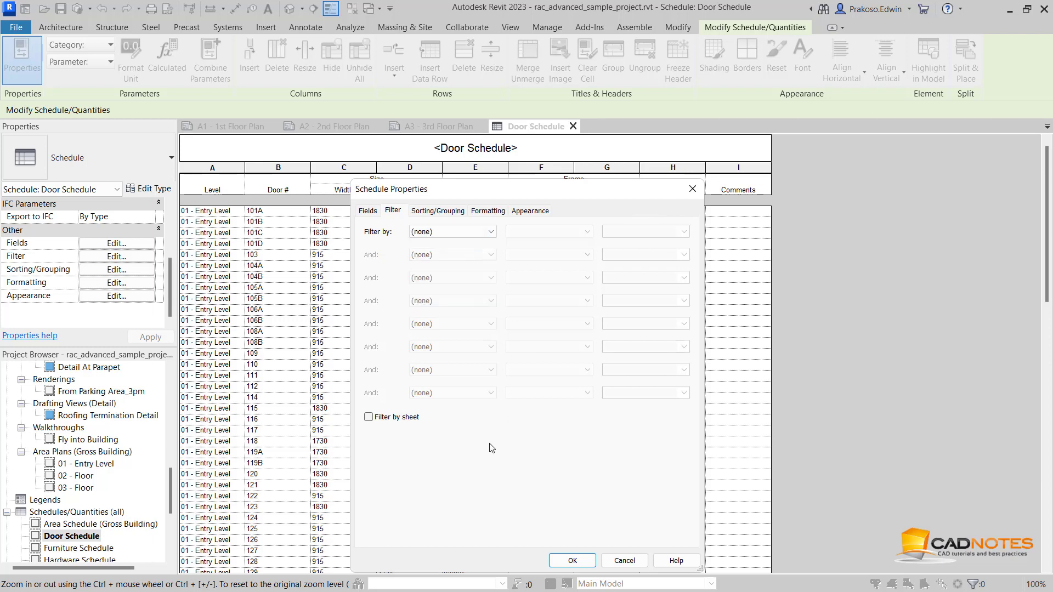
{"action": "left_click", "coordinate": [369, 418]}
{"action": "left_click", "coordinate": [571, 560]}
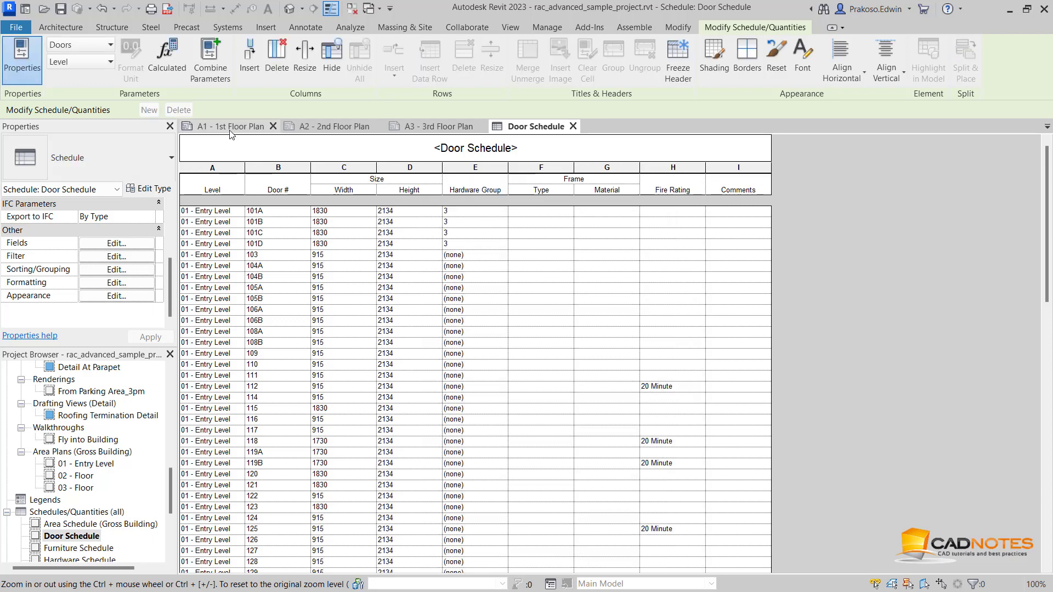
Step: Place the Door Schedule beside the plan on sheet A1 - 1st Floor Plan
{"action": "left_click", "coordinate": [230, 126]}
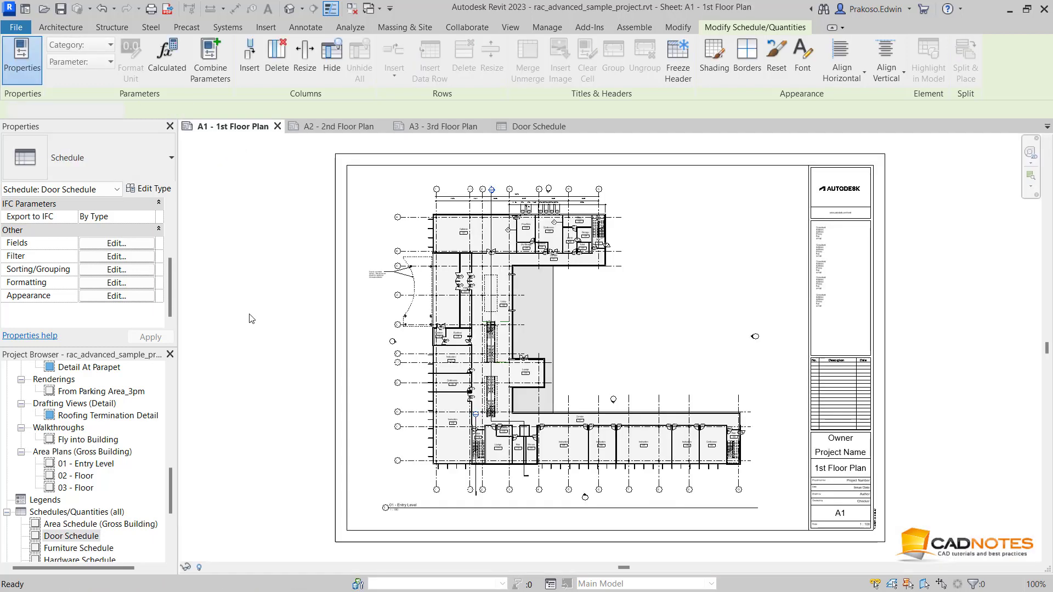
{"action": "left_click", "coordinate": [85, 538]}
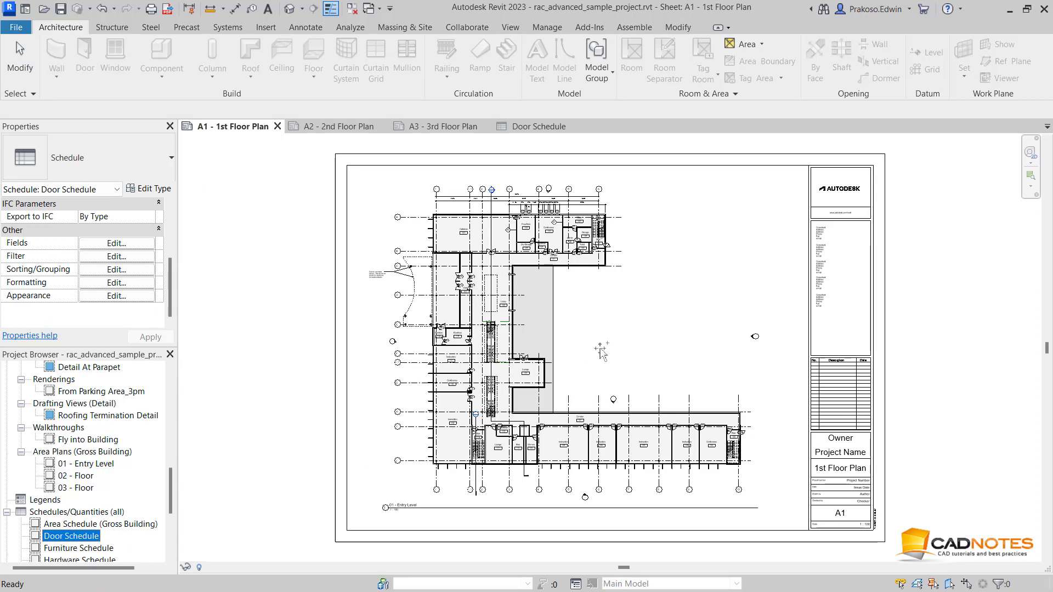
{"action": "left_click_drag", "start_coordinate": [669, 283], "coordinate": [670, 286]}
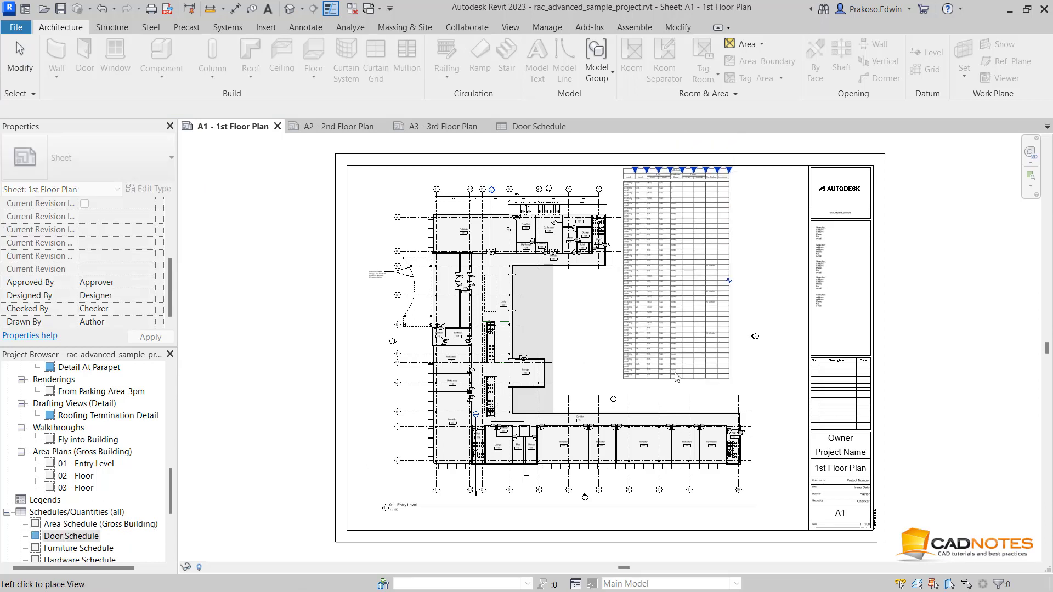
{"action": "left_click", "coordinate": [680, 403]}
{"action": "left_click", "coordinate": [768, 231]}
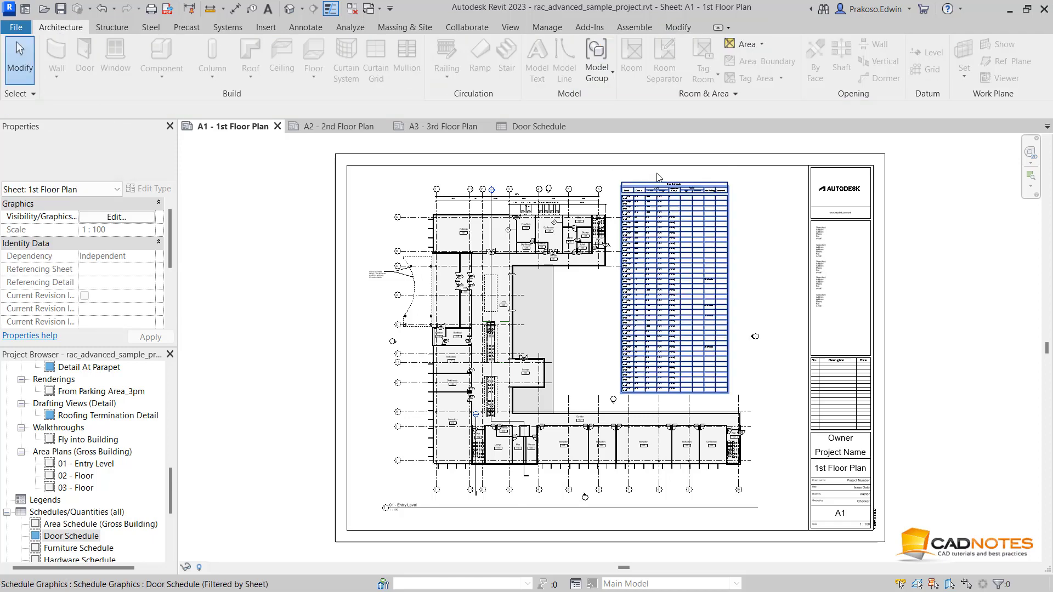
Step: Zoom around sheet A1 to review the schedule, then open sheet A2 - 2nd Floor Plan
{"action": "scroll", "coordinate": [583, 341], "scroll_direction": "up", "scroll_amount": 2}
{"action": "scroll", "coordinate": [582, 341], "scroll_direction": "up", "scroll_amount": 3}
{"action": "scroll", "coordinate": [582, 341], "scroll_direction": "up", "scroll_amount": 2}
{"action": "left_click", "coordinate": [582, 340]}
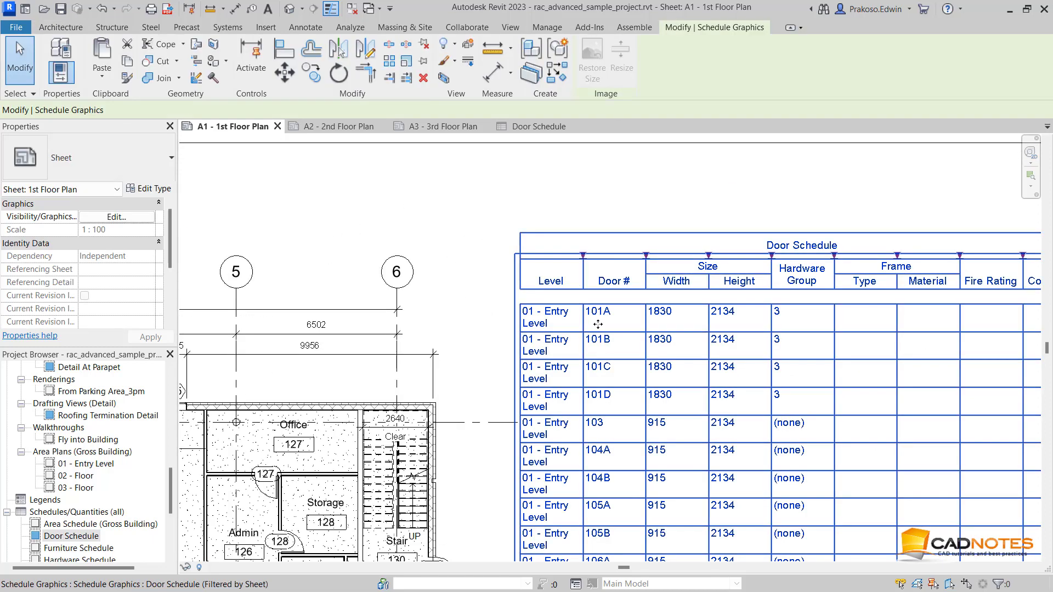
{"action": "scroll", "coordinate": [635, 255], "scroll_direction": "down", "scroll_amount": 3}
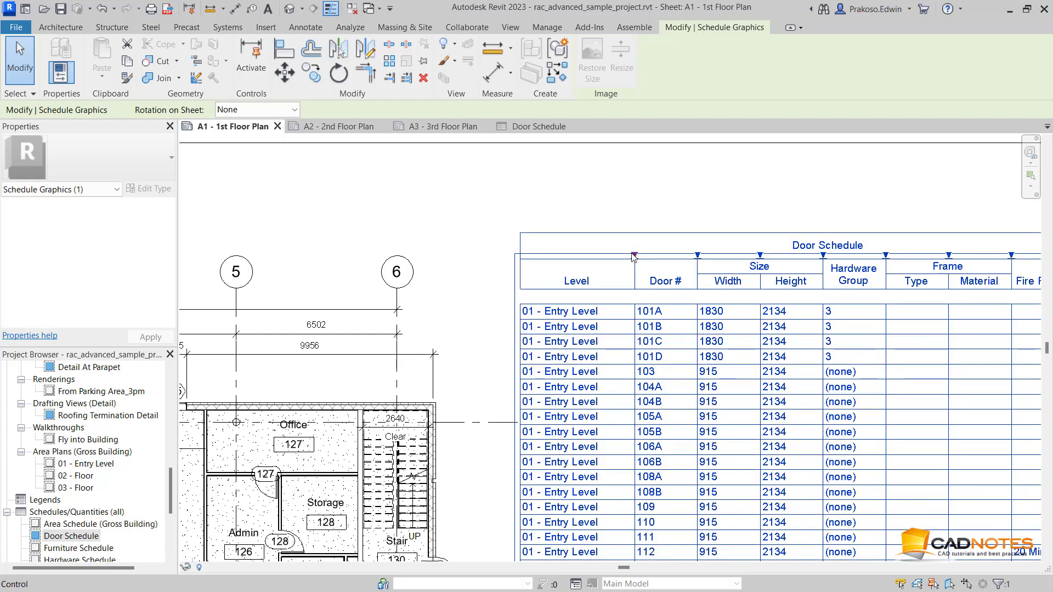
{"action": "left_click", "coordinate": [536, 390]}
{"action": "scroll", "coordinate": [536, 390], "scroll_direction": "down", "scroll_amount": 2}
{"action": "middle_click_drag", "start_coordinate": [535, 390], "coordinate": [484, 279]}
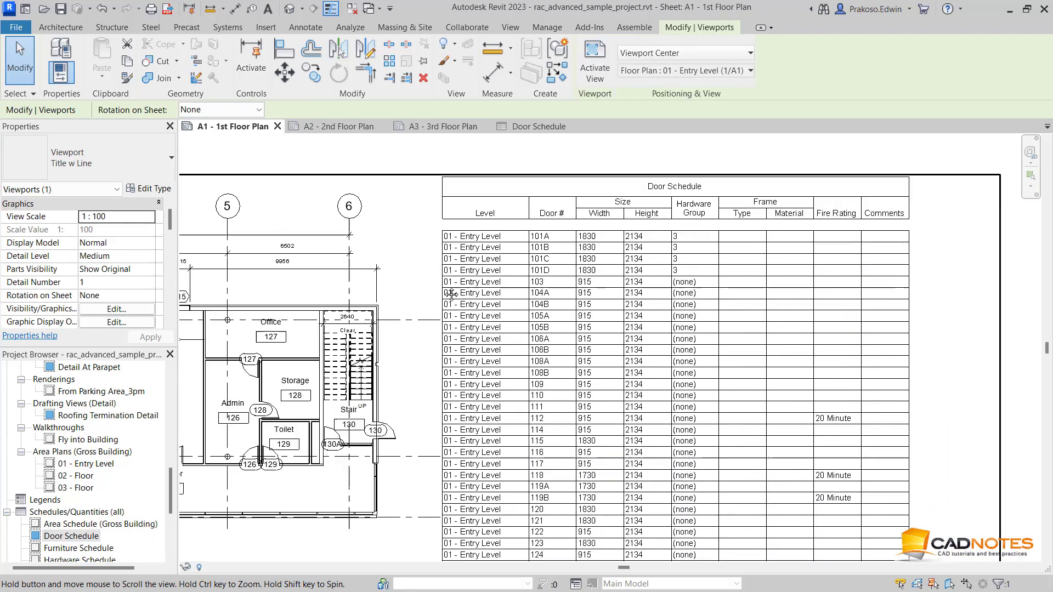
{"action": "scroll", "coordinate": [411, 404], "scroll_direction": "down", "scroll_amount": 1}
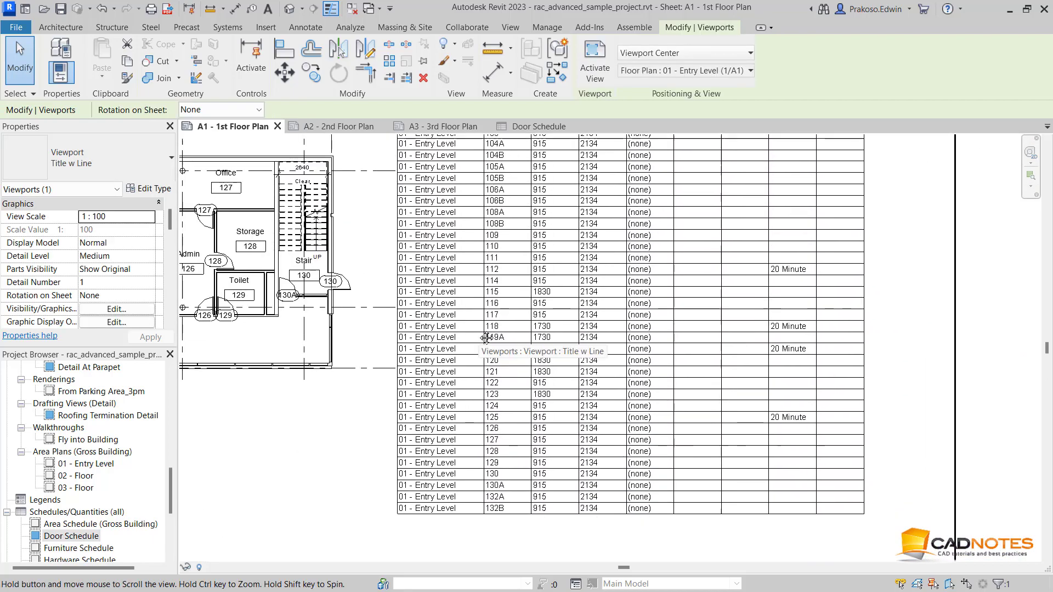
{"action": "scroll", "coordinate": [410, 404], "scroll_direction": "down", "scroll_amount": 1}
{"action": "scroll", "coordinate": [410, 404], "scroll_direction": "down", "scroll_amount": 2}
{"action": "middle_click_drag", "start_coordinate": [410, 404], "coordinate": [511, 317]}
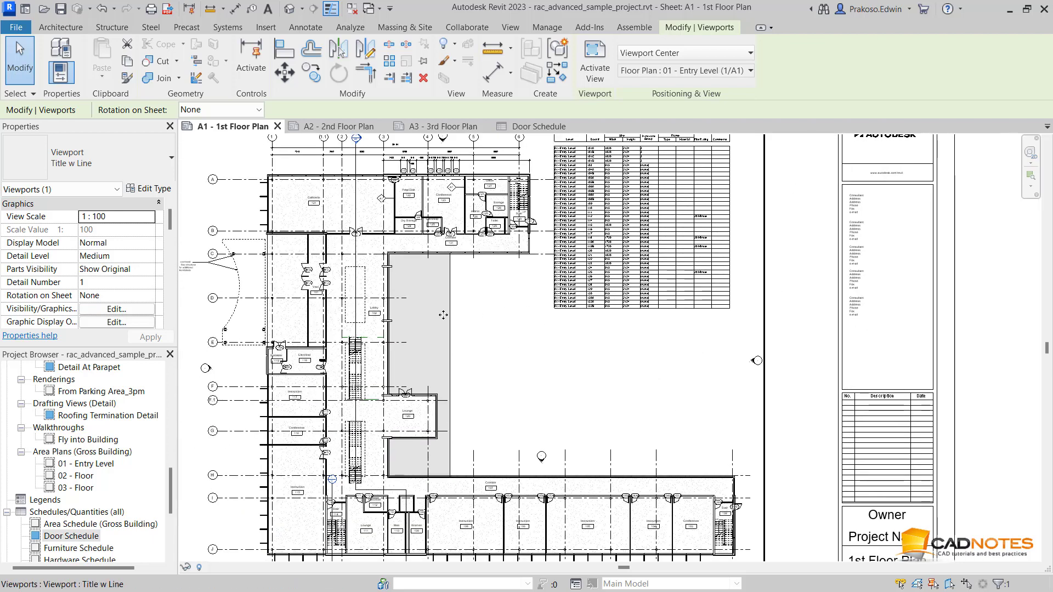
{"action": "scroll", "coordinate": [443, 314], "scroll_direction": "down", "scroll_amount": 2}
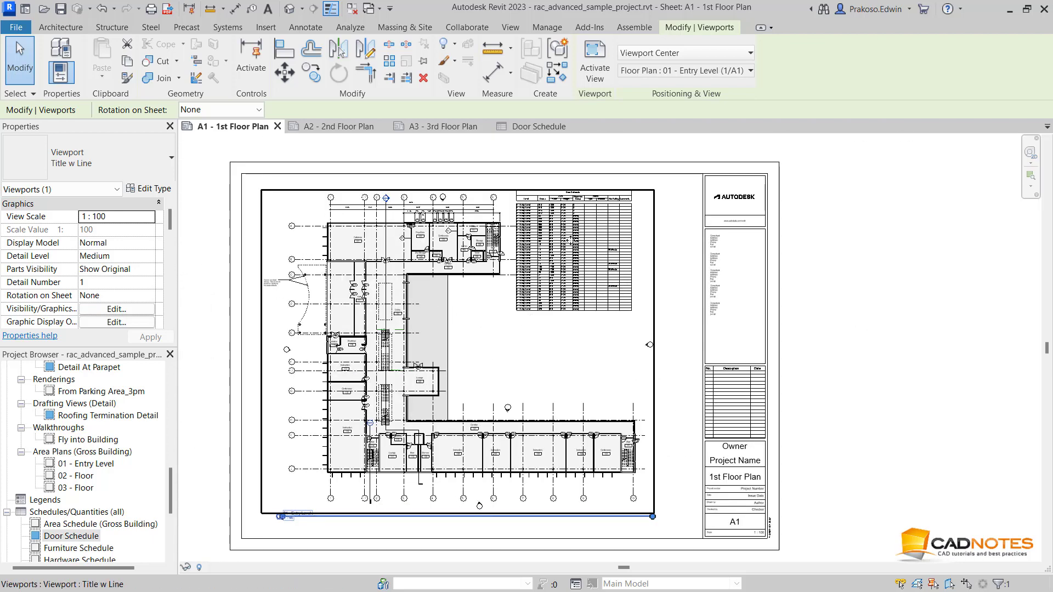
{"action": "left_click", "coordinate": [354, 128]}
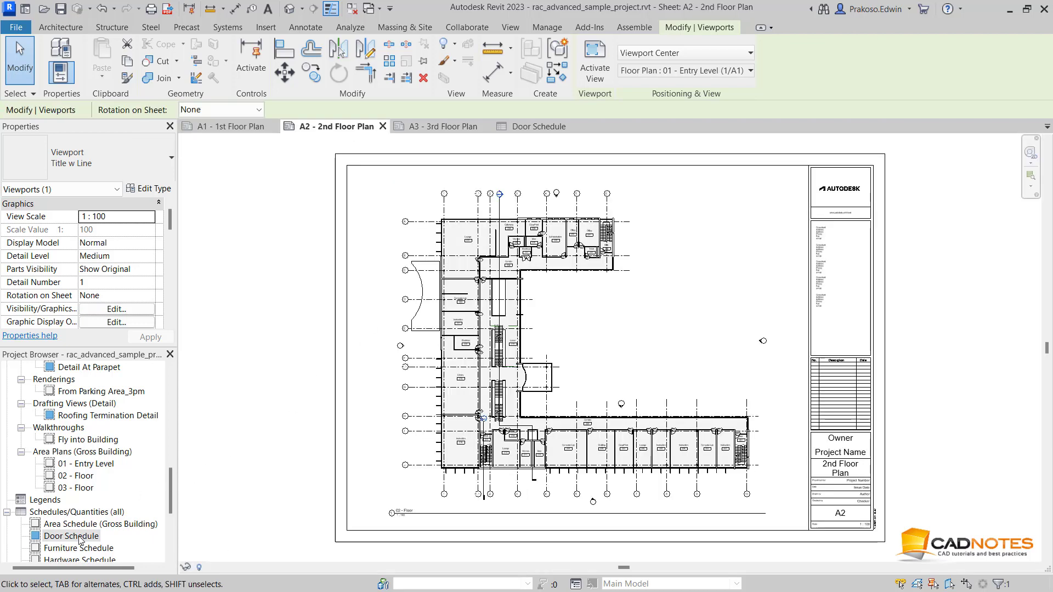
Step: Place the Door Schedule right of the plan on sheet A2, then go to sheet A3
{"action": "left_click", "coordinate": [79, 537]}
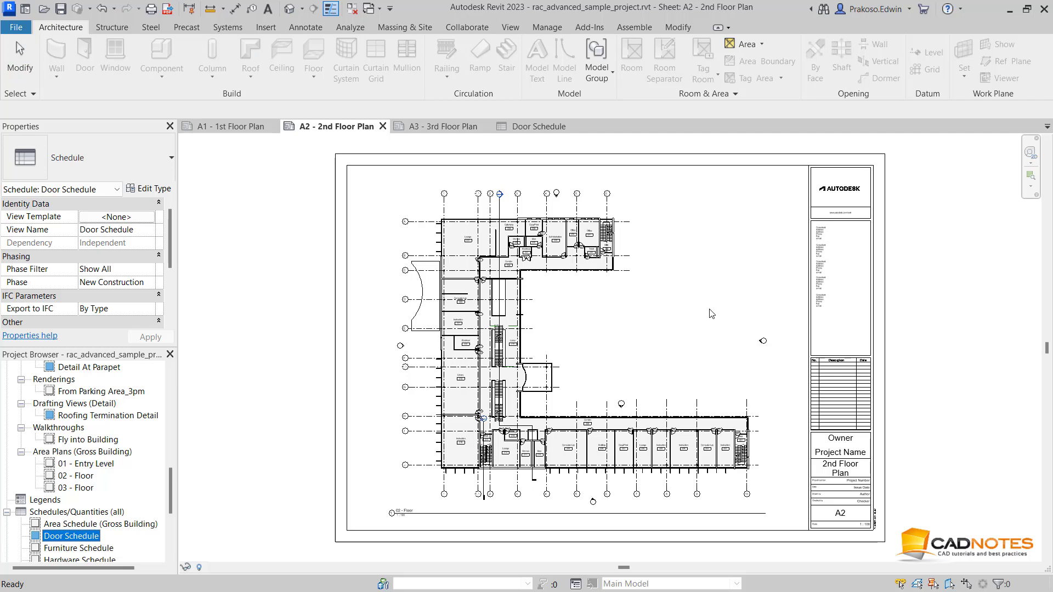
{"action": "left_click_drag", "start_coordinate": [711, 314], "coordinate": [688, 411]}
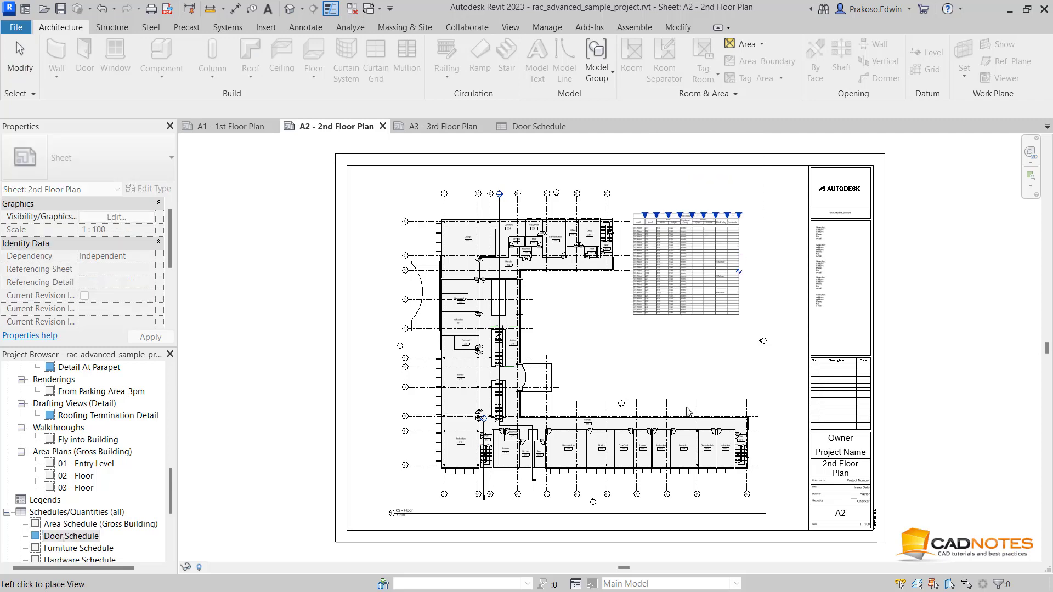
{"action": "left_click", "coordinate": [633, 215]}
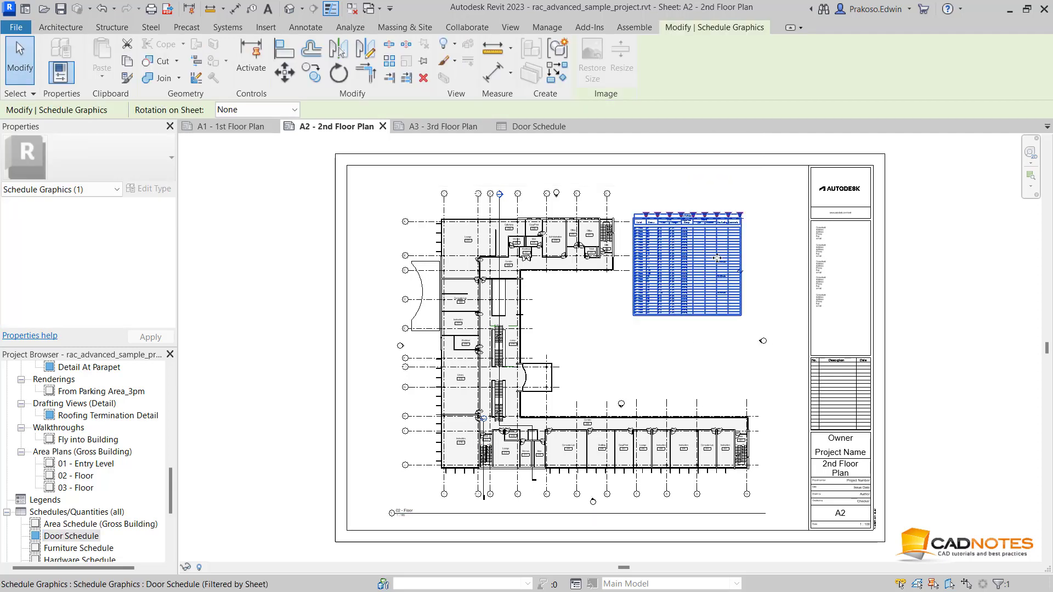
{"action": "scroll", "coordinate": [689, 249], "scroll_direction": "up", "scroll_amount": 1}
{"action": "scroll", "coordinate": [676, 254], "scroll_direction": "up", "scroll_amount": 1}
{"action": "scroll", "coordinate": [655, 253], "scroll_direction": "up", "scroll_amount": 1}
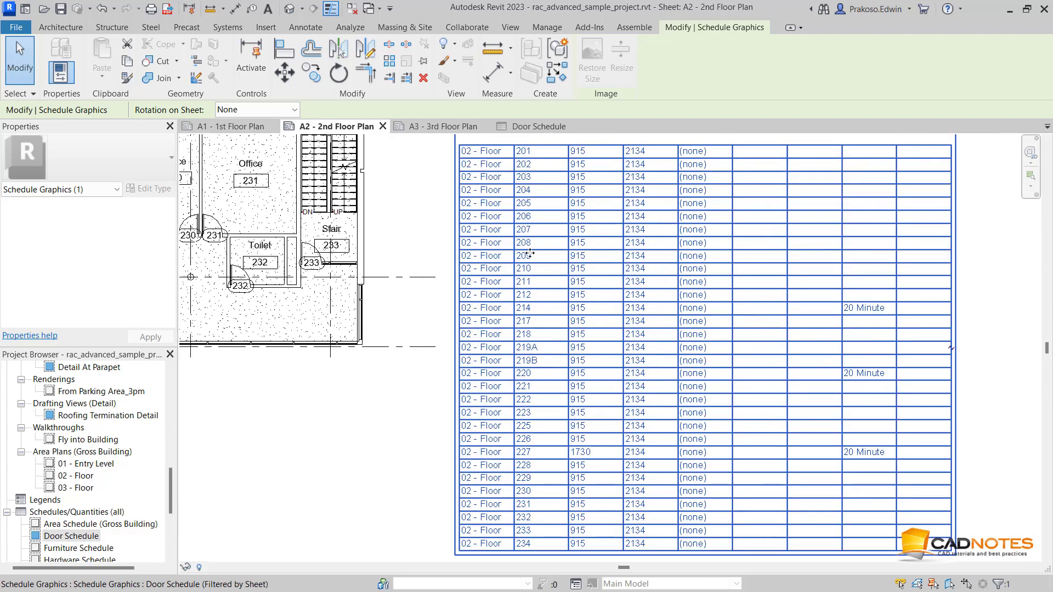
{"action": "scroll", "coordinate": [521, 250], "scroll_direction": "up", "scroll_amount": 1}
{"action": "left_click", "coordinate": [423, 138]}
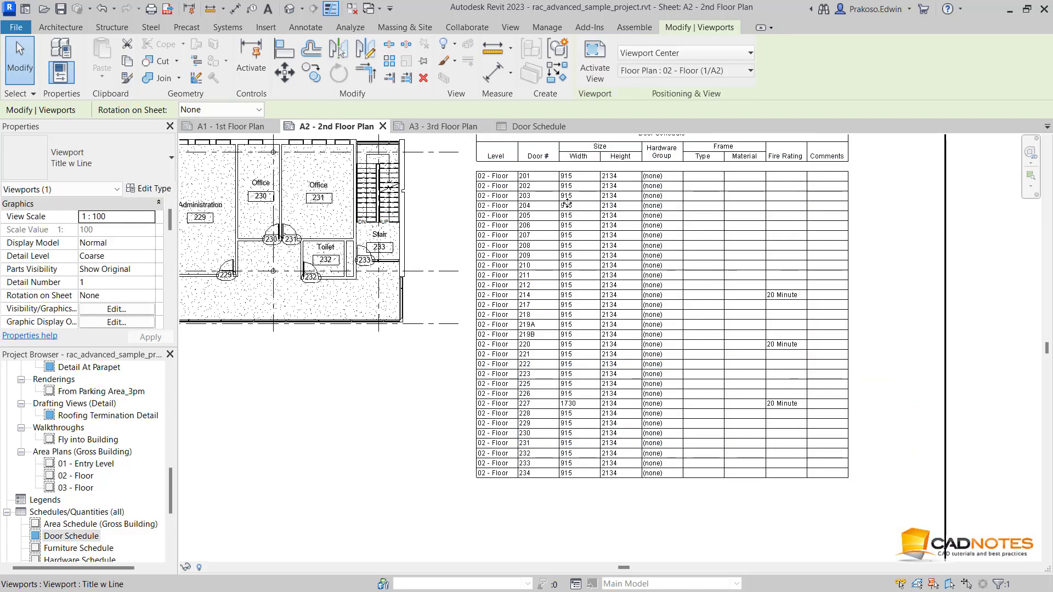
{"action": "left_click", "coordinate": [462, 127]}
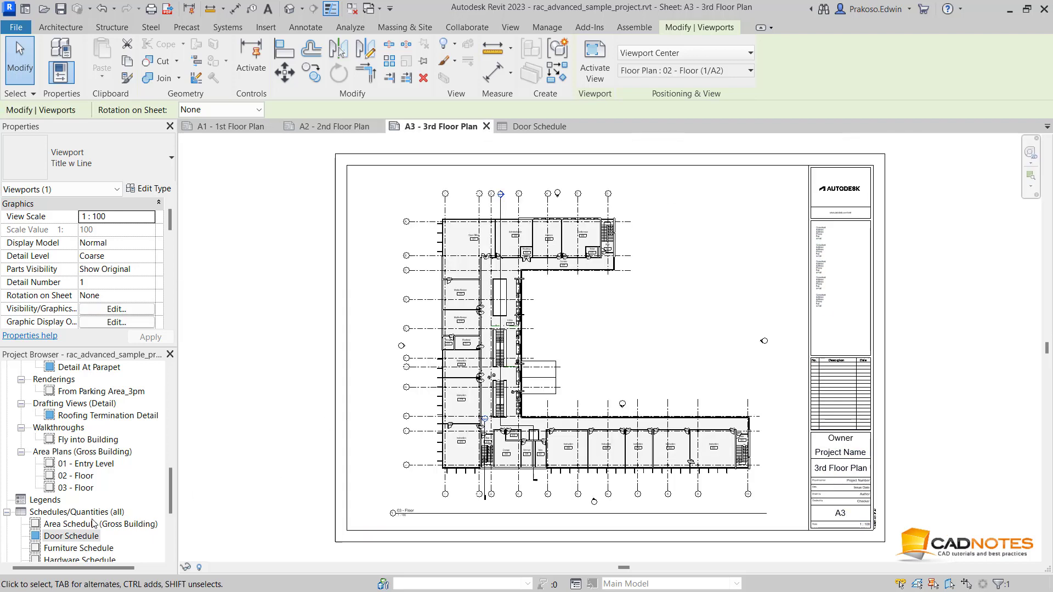
Step: Place the Door Schedule right of the plan on sheet A3, listing only 03 - Floor doors
{"action": "left_click", "coordinate": [68, 536]}
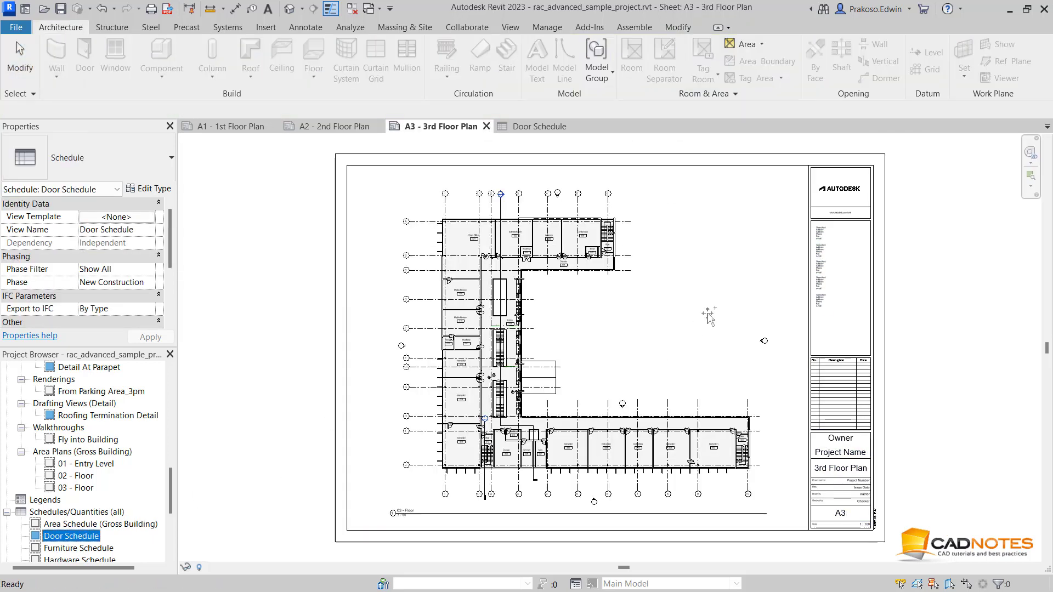
{"action": "left_click_drag", "start_coordinate": [68, 536], "coordinate": [702, 333]}
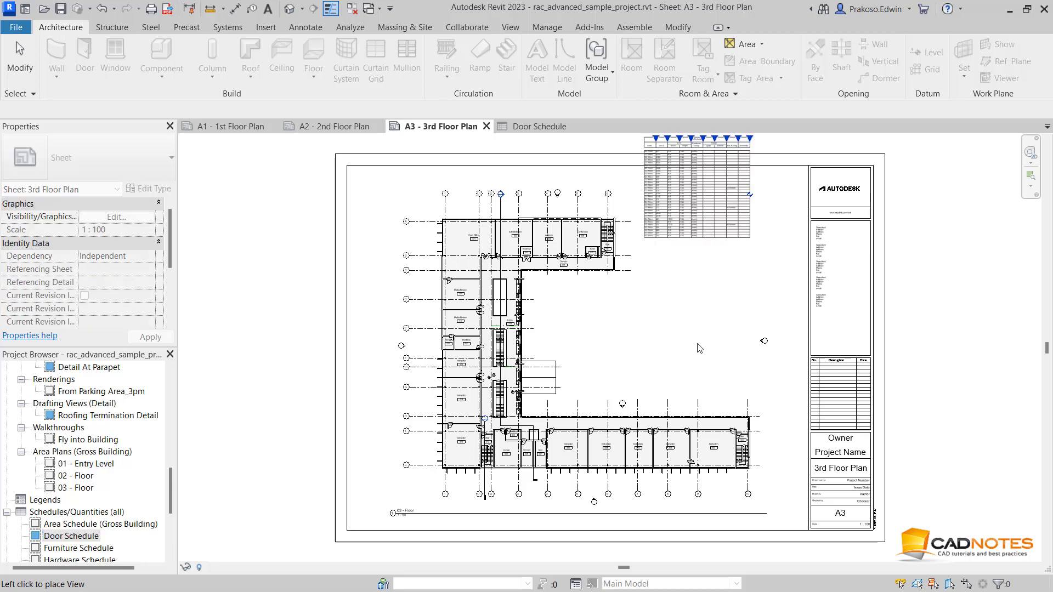
{"action": "left_click", "coordinate": [747, 274]}
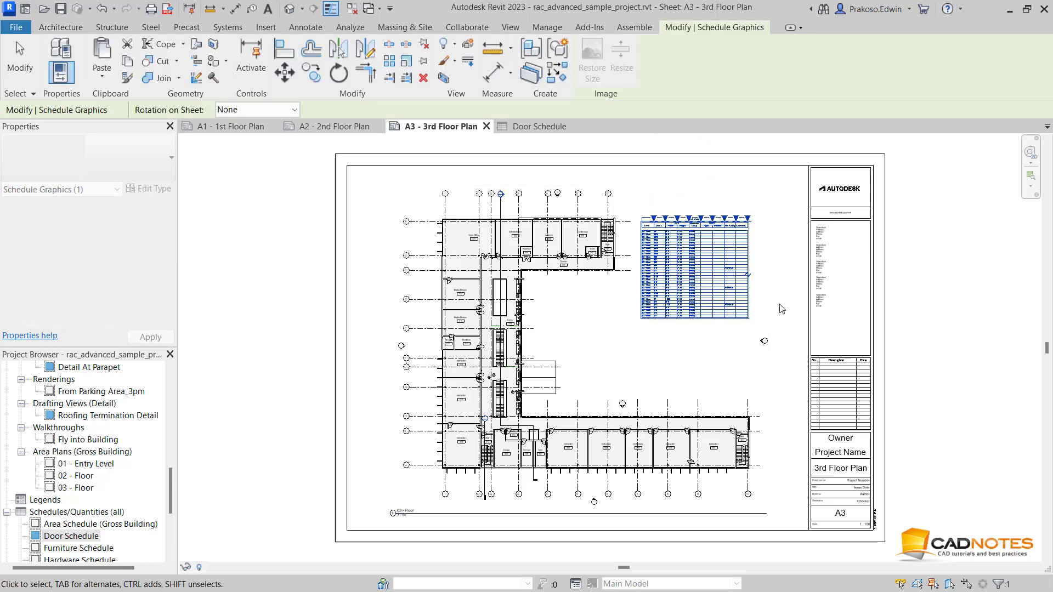
{"action": "key", "text": "Escape"}
{"action": "scroll", "coordinate": [755, 268], "scroll_direction": "up", "scroll_amount": 1}
{"action": "scroll", "coordinate": [712, 259], "scroll_direction": "up", "scroll_amount": 1}
{"action": "scroll", "coordinate": [713, 259], "scroll_direction": "up", "scroll_amount": 1}
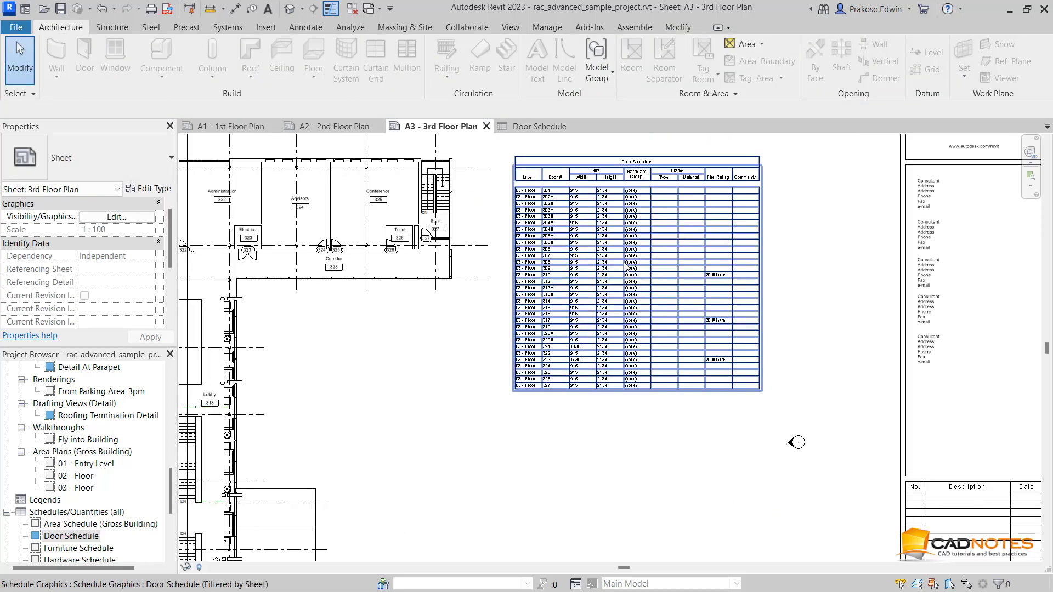
{"action": "scroll", "coordinate": [712, 258], "scroll_direction": "up", "scroll_amount": 1}
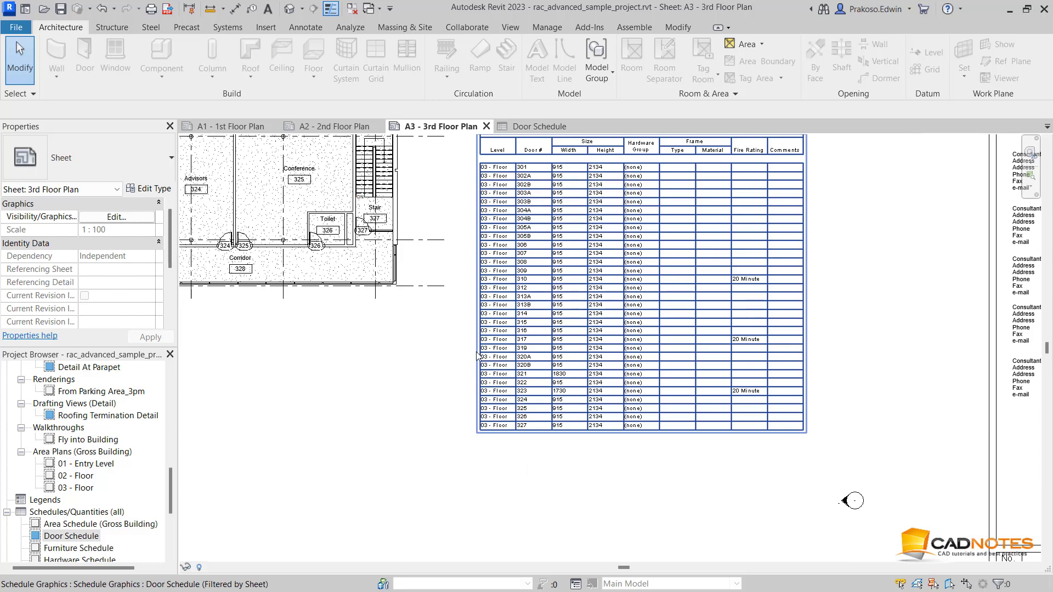
{"action": "scroll", "coordinate": [476, 355], "scroll_direction": "down", "scroll_amount": 2}
{"action": "scroll", "coordinate": [477, 355], "scroll_direction": "down", "scroll_amount": 2}
{"action": "mouse_move", "coordinate": [626, 288]}
{"action": "middle_mouse_down"}
{"action": "mouse_move", "coordinate": [533, 353]}
{"action": "mouse_move", "coordinate": [535, 422]}
{"action": "mouse_move", "coordinate": [636, 292]}
{"action": "middle_mouse_up"}
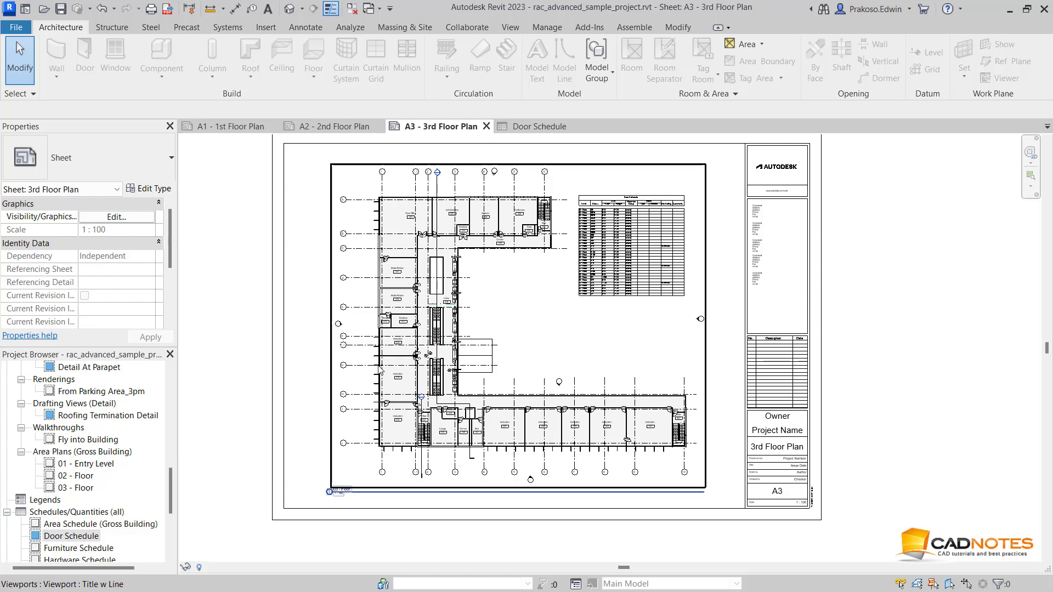
Step: On sheet A1, show the plan's crop region and crop it down to the lower wing
{"action": "left_click", "coordinate": [242, 131]}
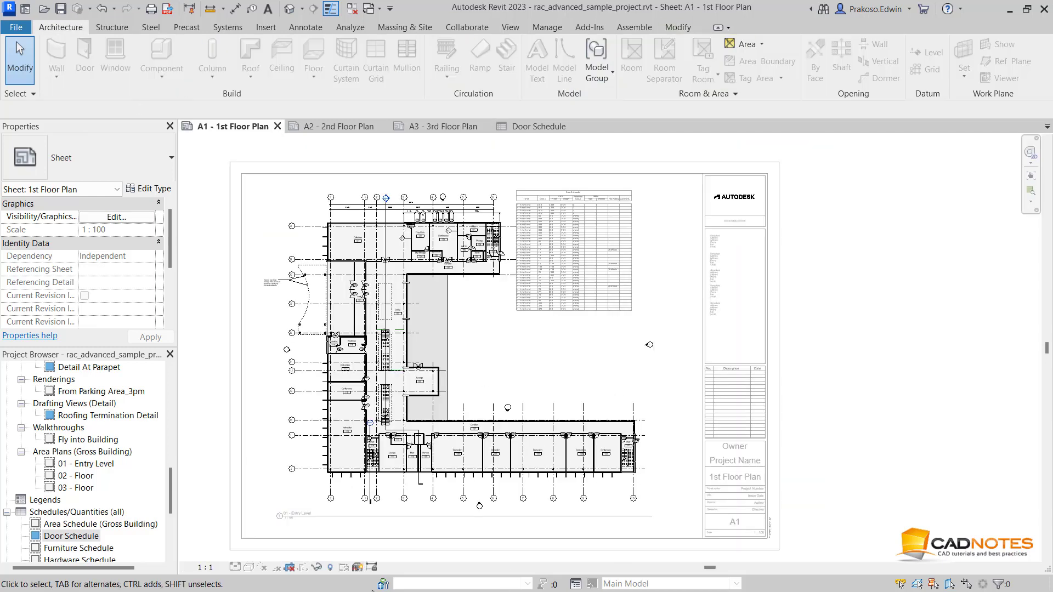
{"action": "left_click", "coordinate": [304, 569]}
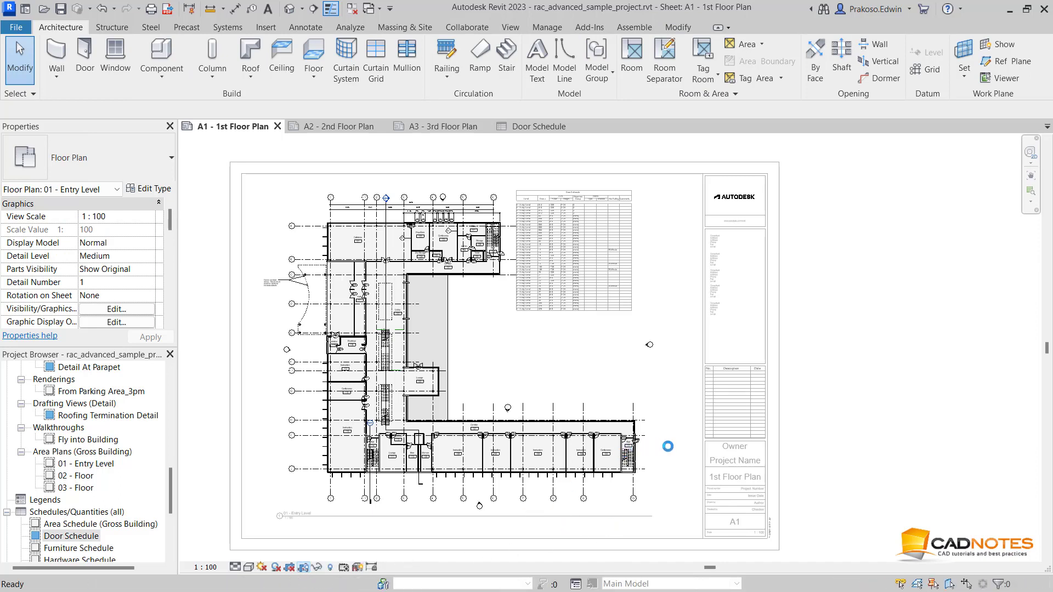
{"action": "left_click", "coordinate": [693, 425]}
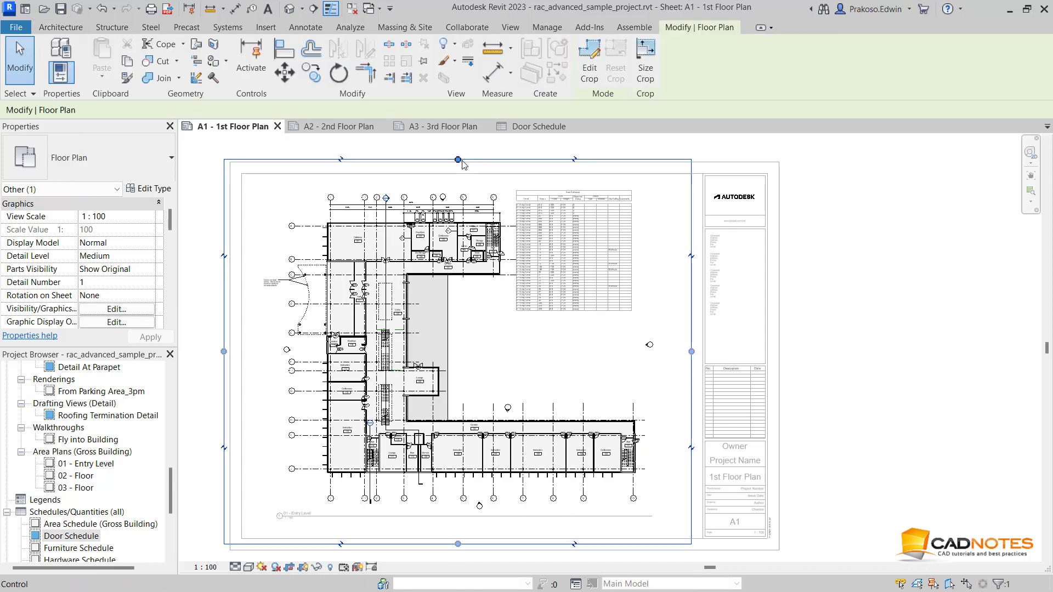
{"action": "left_click_drag", "start_coordinate": [458, 160], "coordinate": [459, 416]}
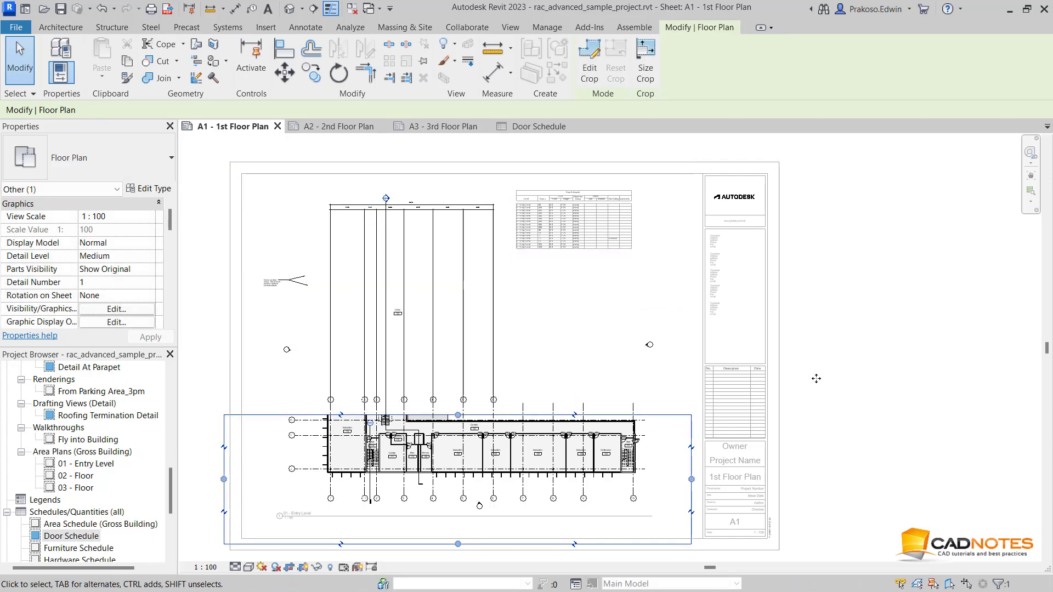
{"action": "left_click", "coordinate": [815, 379]}
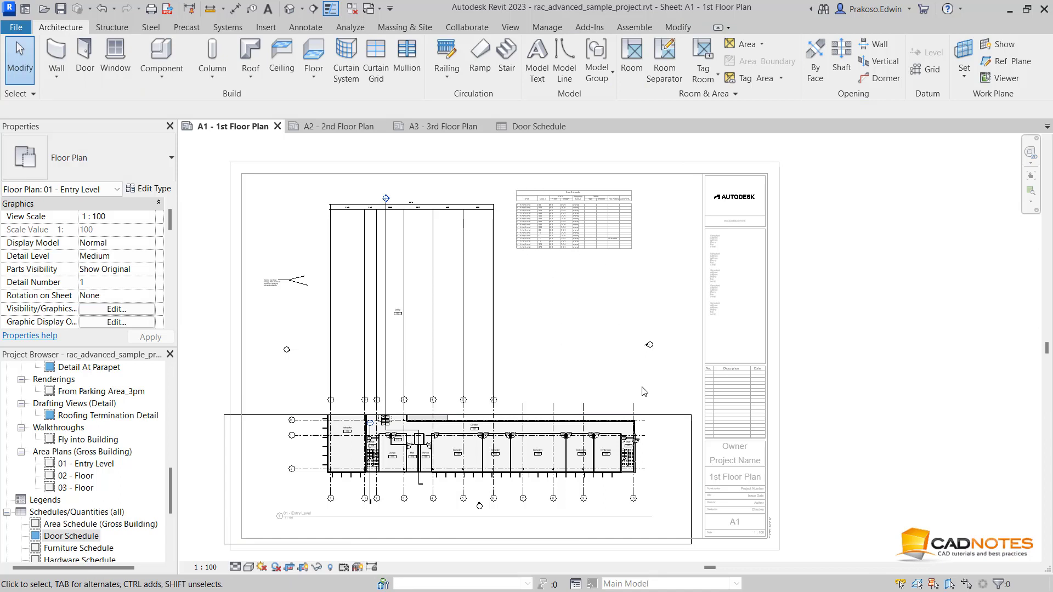
Step: Extend the crop boundary back up to show the whole L-shaped first-floor plan
{"action": "left_click", "coordinate": [529, 411]}
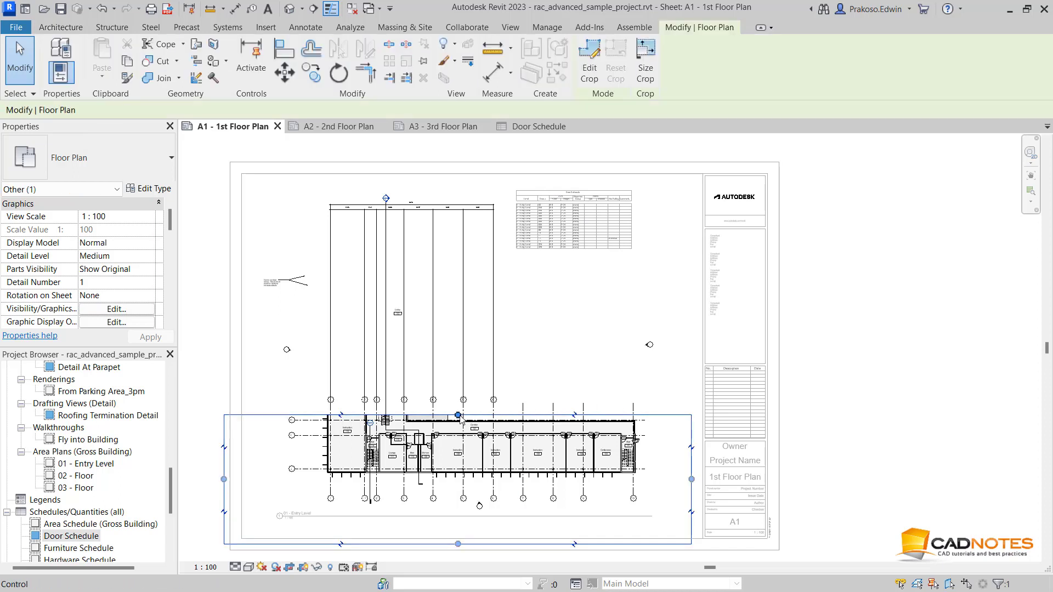
{"action": "left_click_drag", "start_coordinate": [458, 415], "coordinate": [458, 203]}
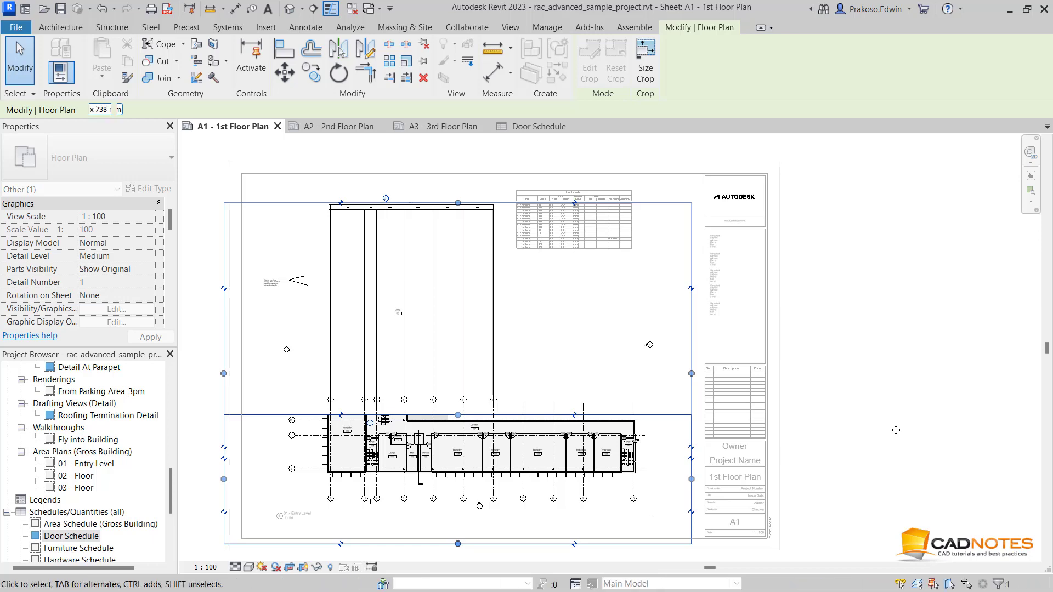
{"action": "left_click", "coordinate": [895, 429]}
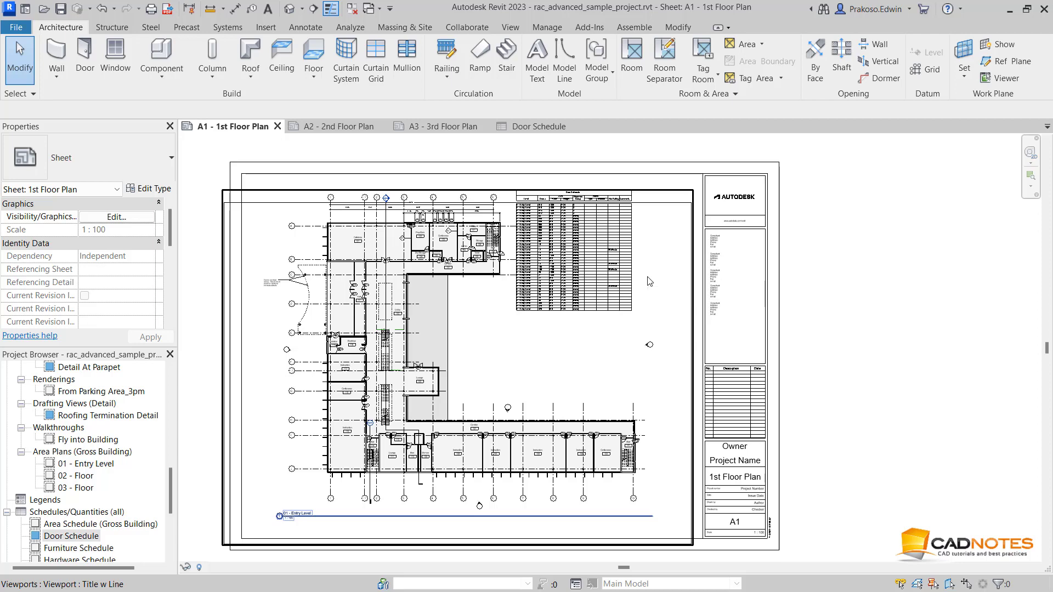
{"action": "scroll", "coordinate": [647, 280], "scroll_direction": "up", "scroll_amount": 2}
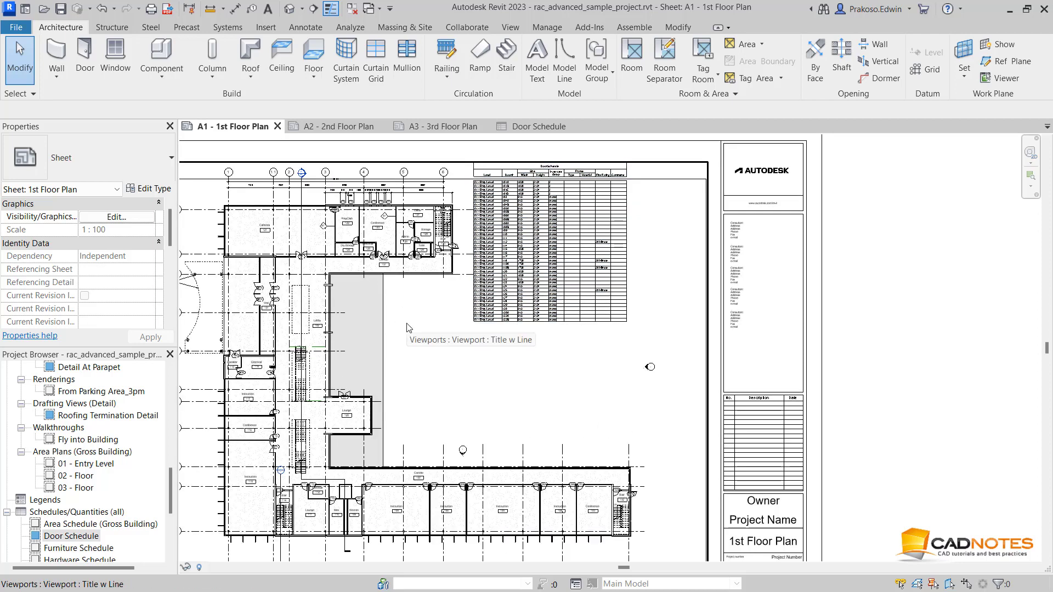